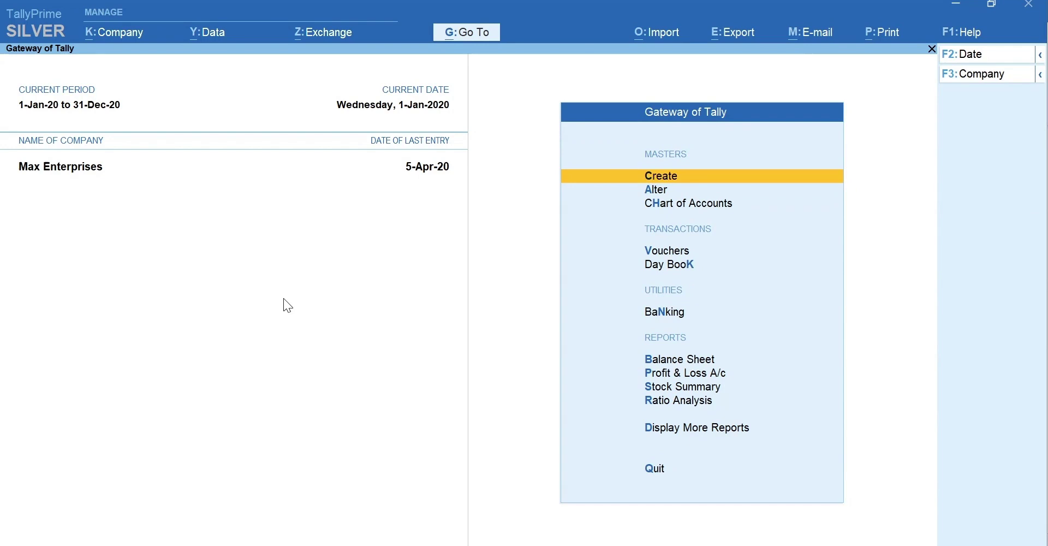
Open Max Enterprises' VAT Registration Details for alteration from the Alter Master list
{"action": "key", "text": "alt+g"}
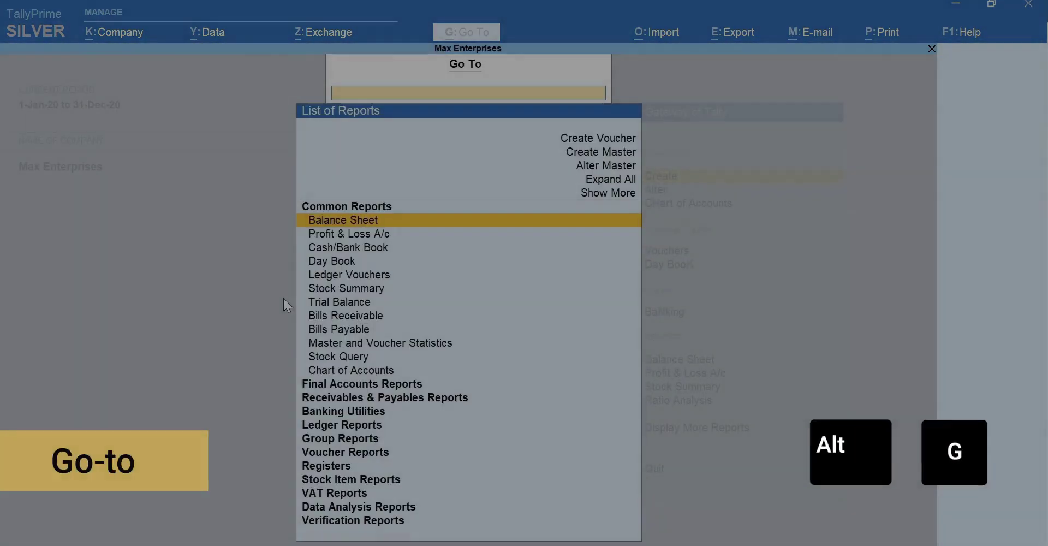
{"action": "key", "text": "Up"}
{"action": "key", "text": "Up"}
{"action": "key", "text": "Up"}
{"action": "key", "text": "Return"}
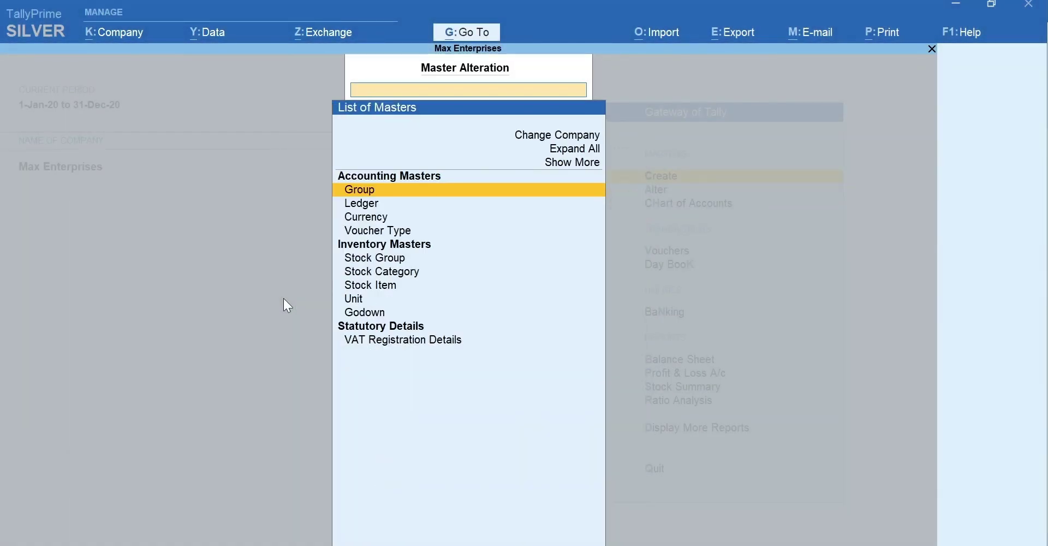
{"action": "type", "text": "VAT"}
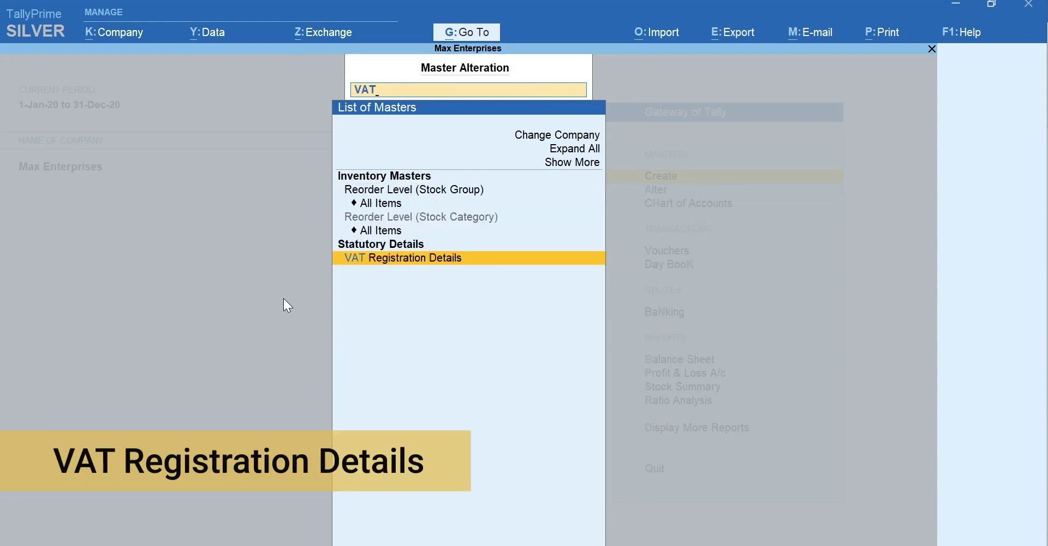
{"action": "key", "text": "Return"}
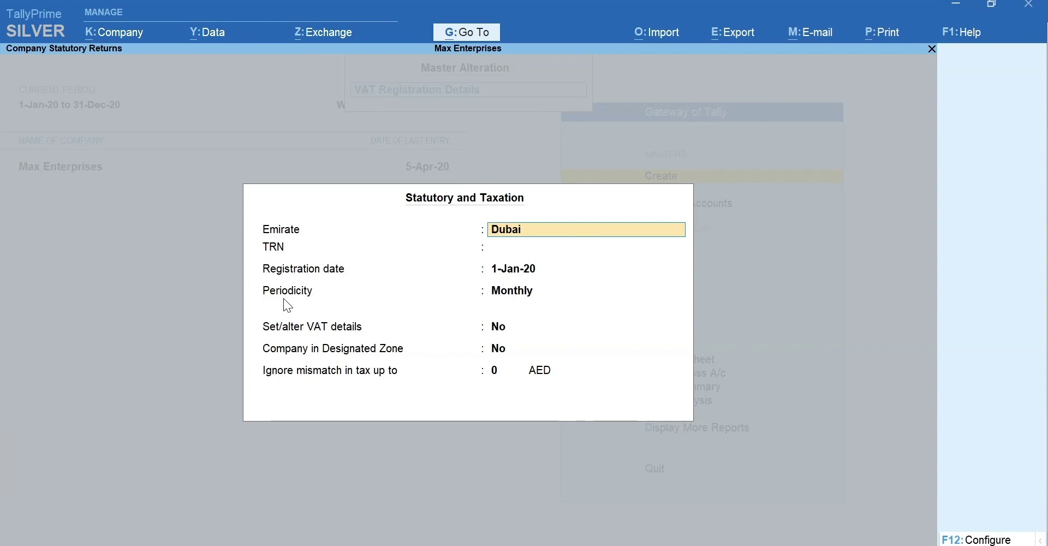
Enter emirate Dubai, the company's TRN, 1-Jan-20 registration, Monthly periodicity, and answer Yes to VAT details
{"action": "key", "text": "Return"}
{"action": "type", "text": "100111234567890"}
{"action": "key", "text": "Return"}
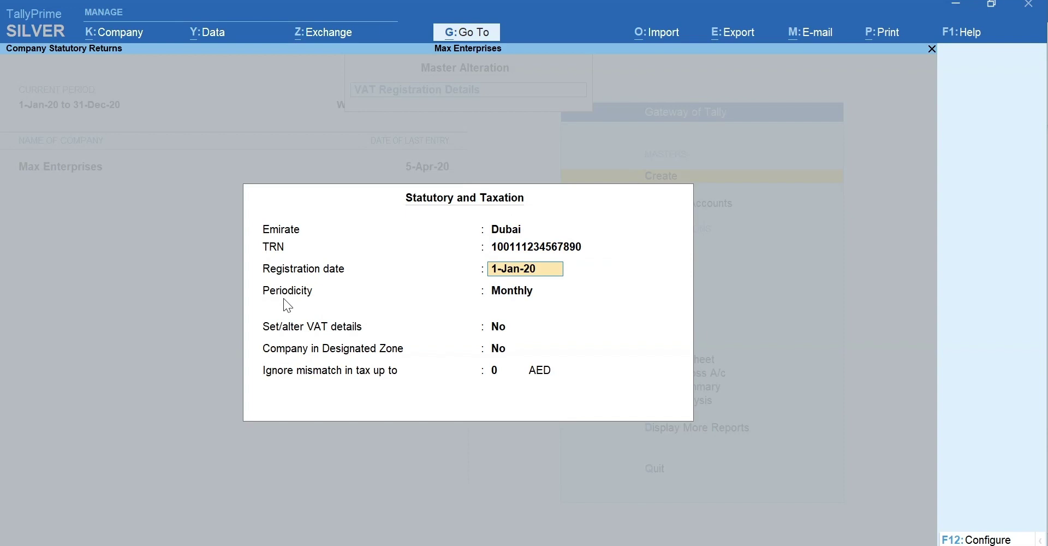
{"action": "key", "text": "Return"}
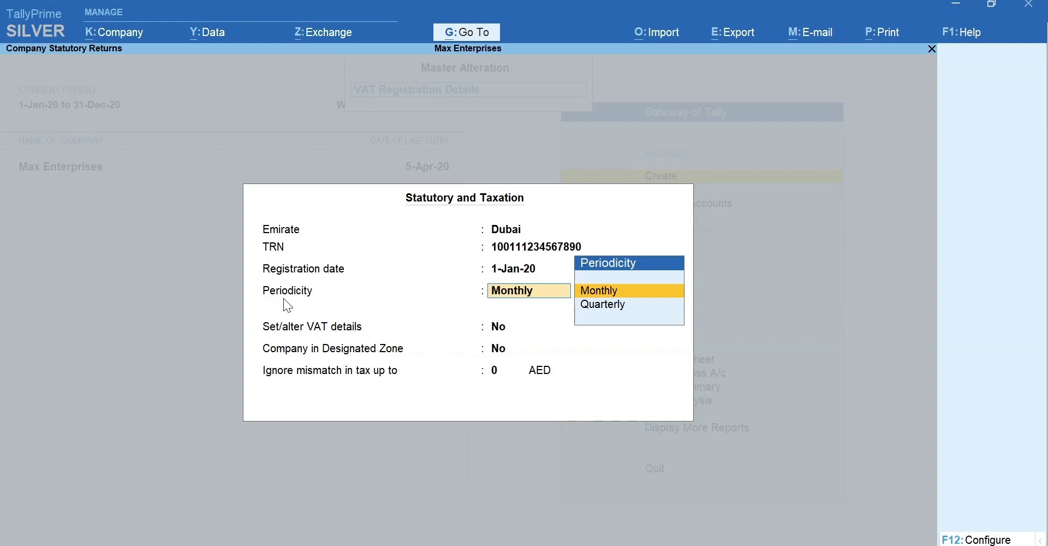
{"action": "key", "text": "Return"}
{"action": "type", "text": "y"}
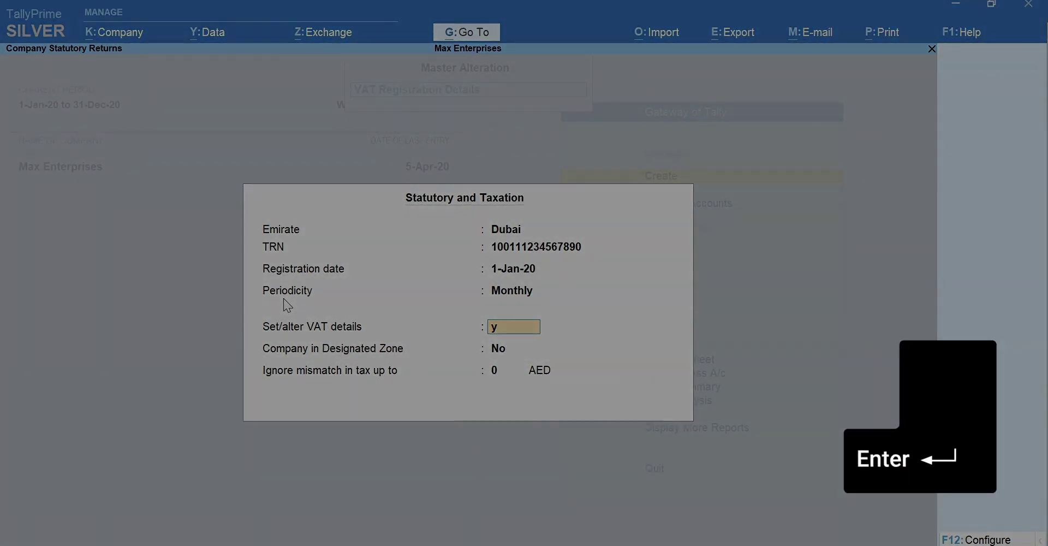
Set the VAT rate details to Taxable at 5% from 1-Jan-20 and save the registration
{"action": "key", "text": "Return"}
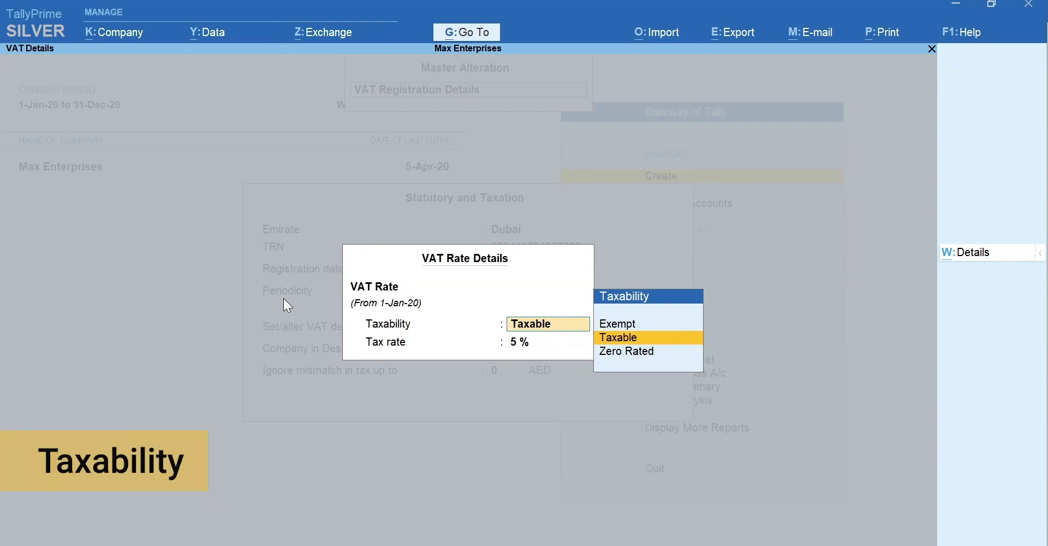
{"action": "key", "text": "Return"}
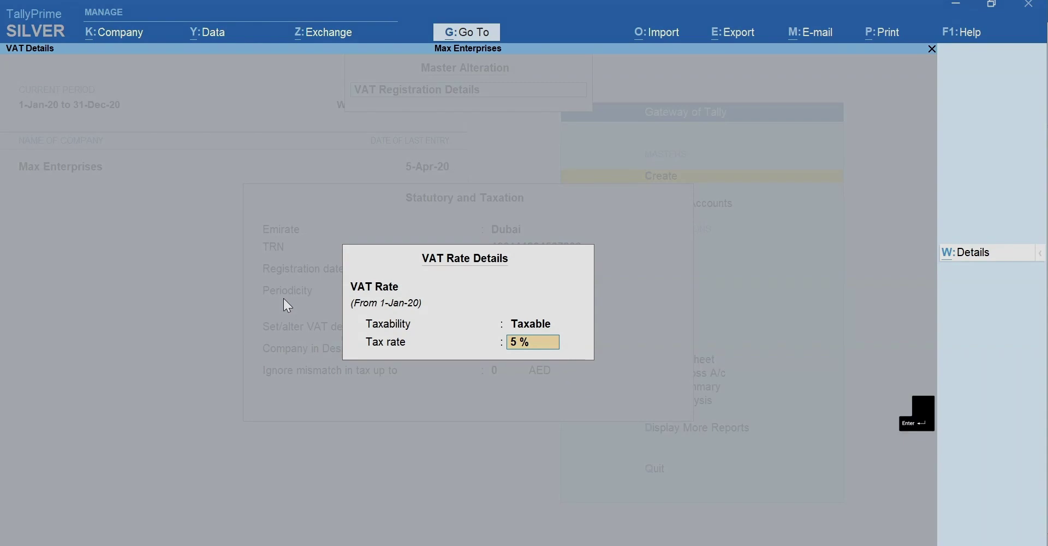
{"action": "key", "text": "Return"}
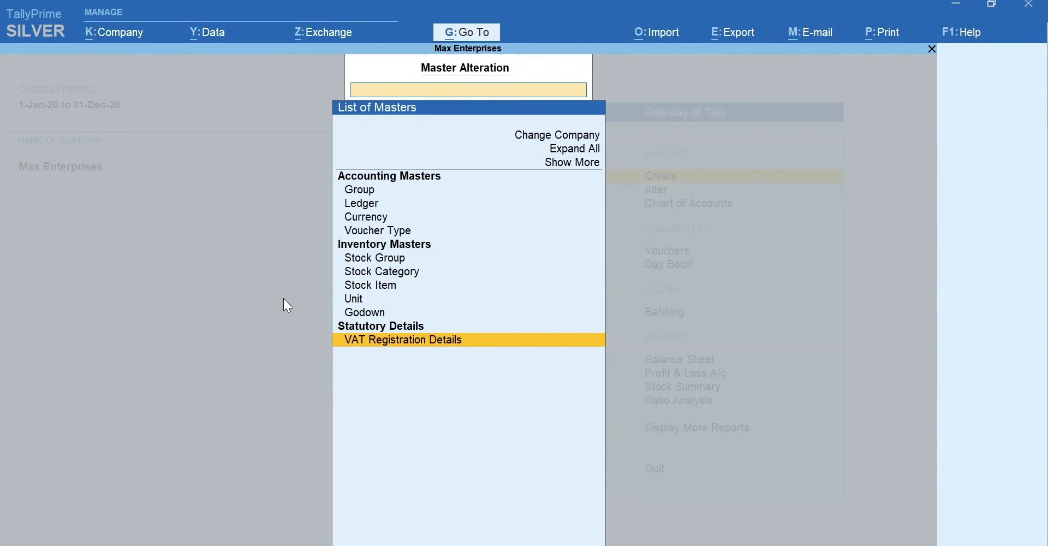
Reopen VAT Registration Details to confirm Dubai, 1-Jan-20 and Monthly, then exit to the Gateway
{"action": "key", "text": "Escape"}
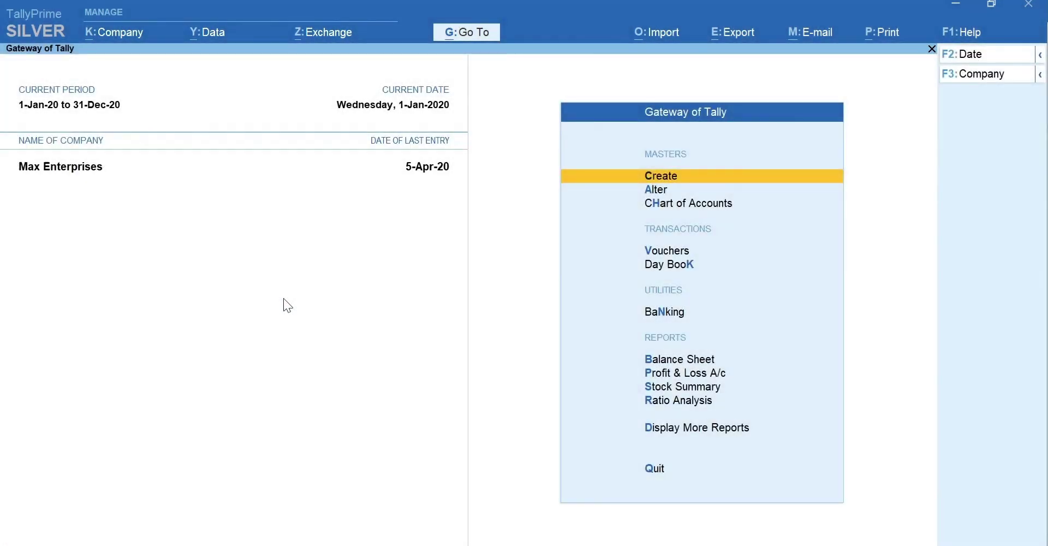
{"action": "key", "text": "a"}
{"action": "type", "text": "VAT"}
{"action": "key", "text": "Return"}
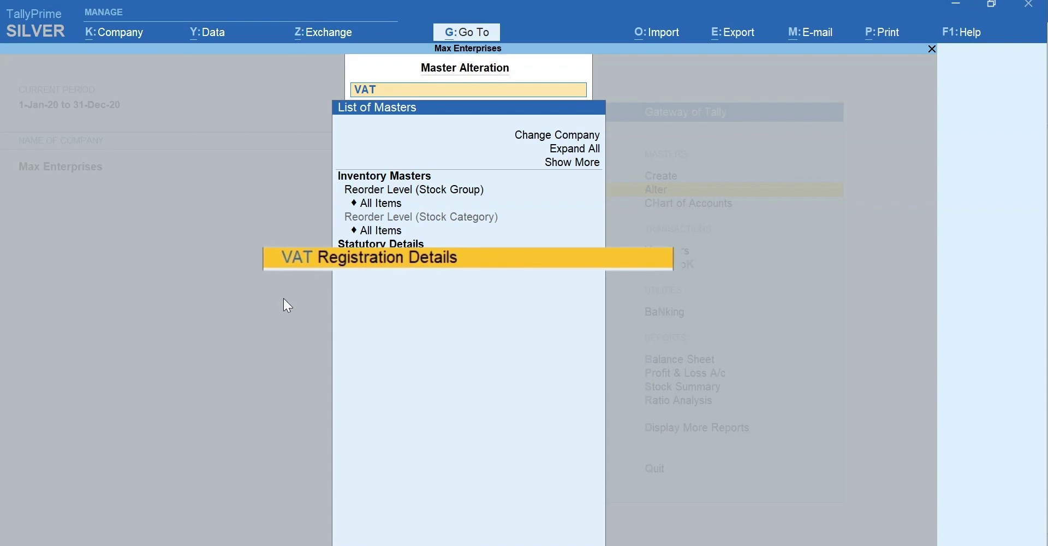
{"action": "key", "text": "Escape"}
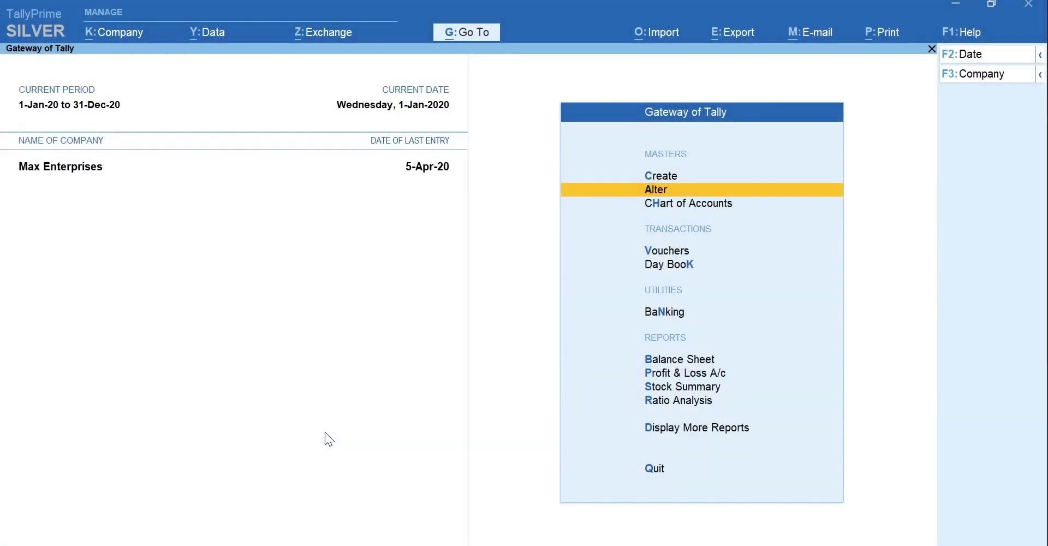
{"action": "key", "text": "F11"}
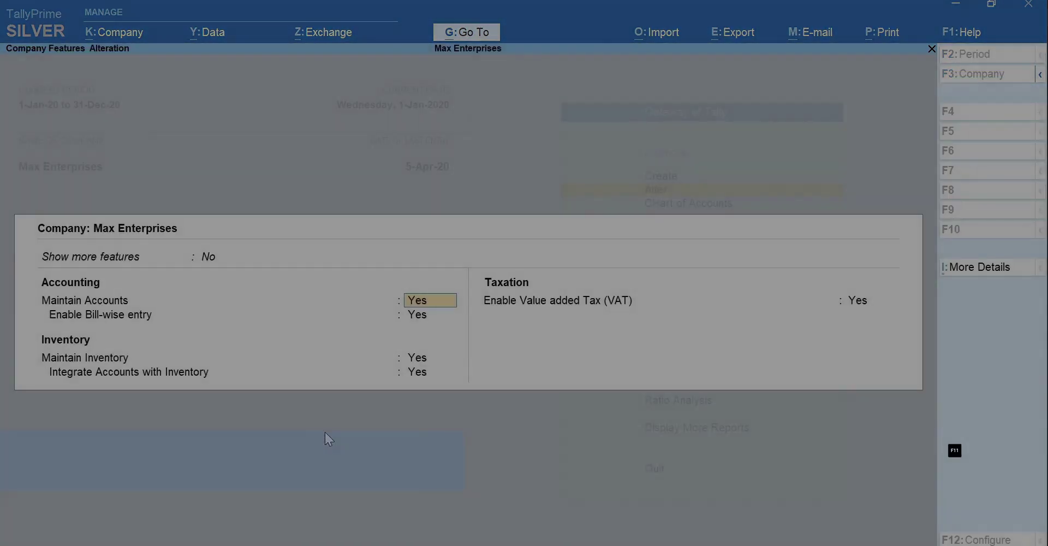
{"action": "key", "text": "Return"}
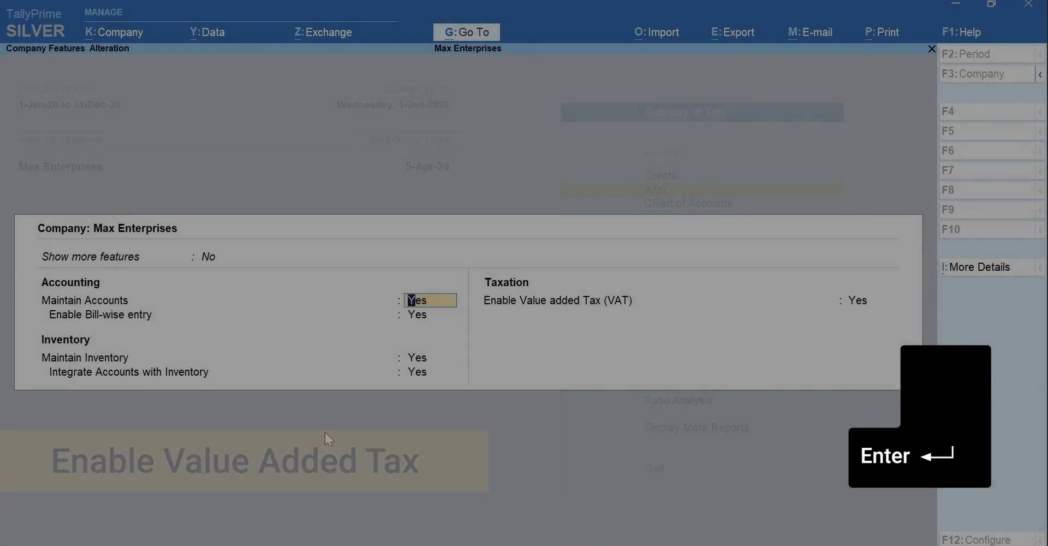
{"action": "key", "text": "Return"}
{"action": "key", "text": "Return"}
{"action": "key", "text": "Return"}
{"action": "key", "text": "Return"}
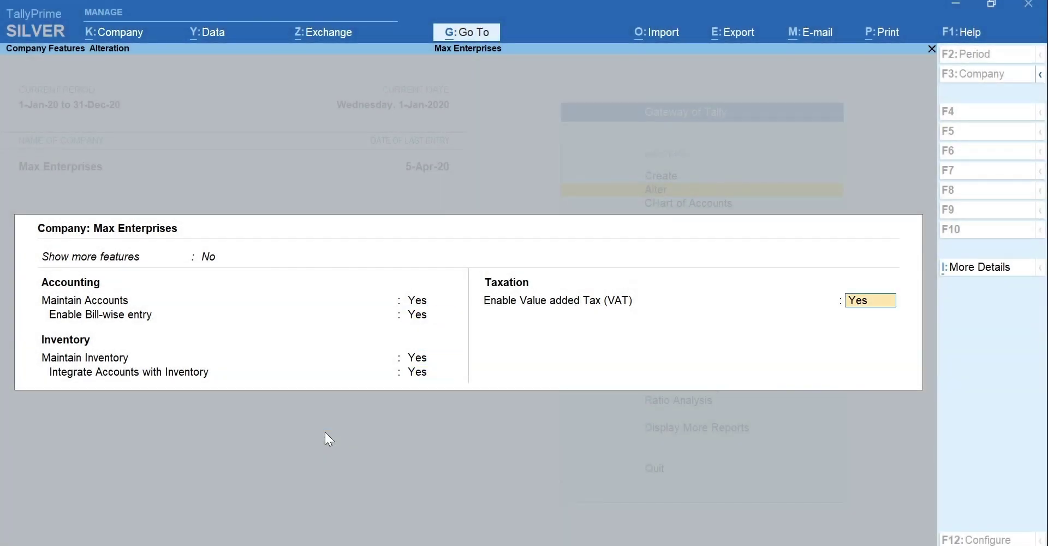
{"action": "key", "text": "Return"}
{"action": "key", "text": "Escape"}
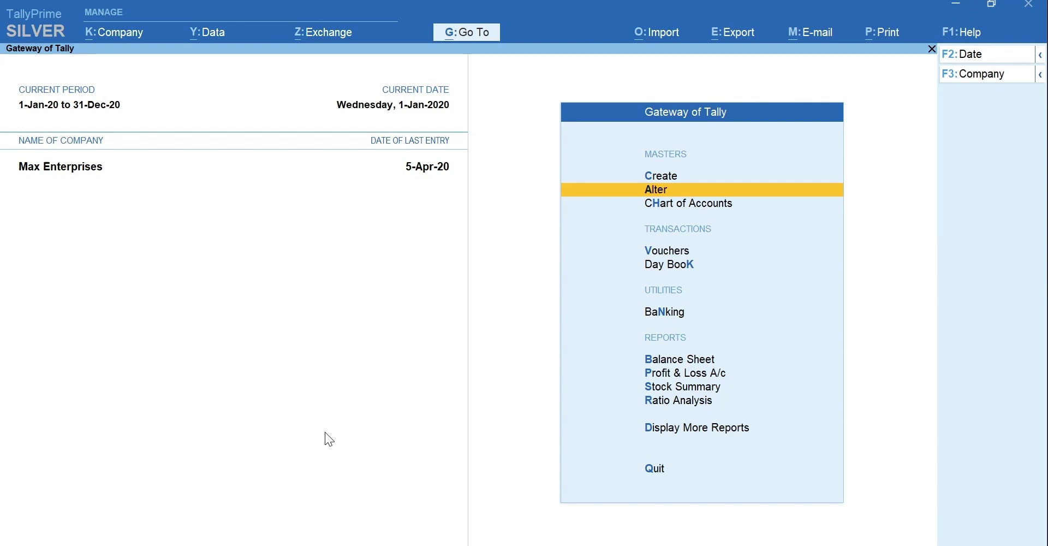
Open the Tax Rate Setup report in detailed view, listing every stock item at 5%
{"action": "key", "text": "alt+g"}
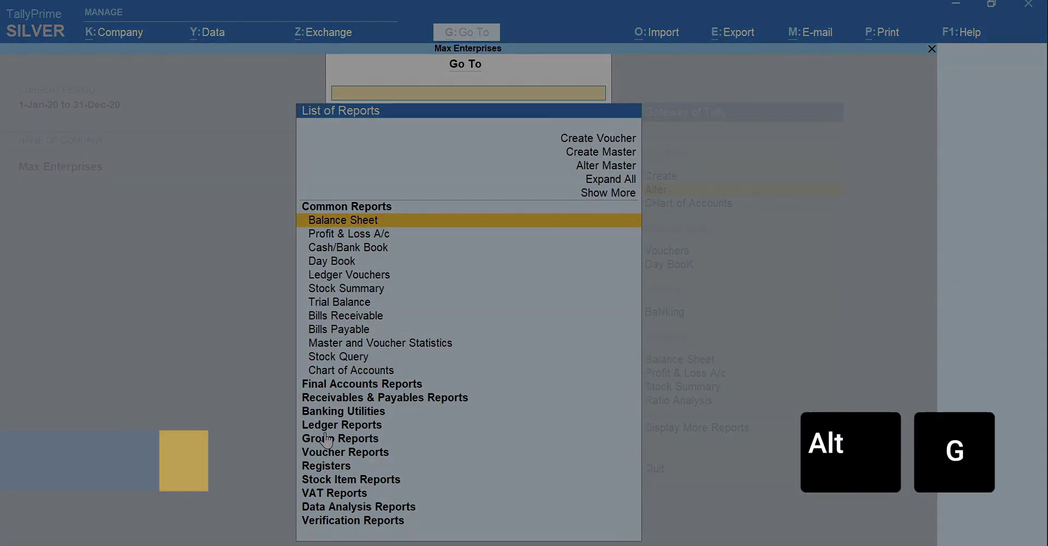
{"action": "type", "text": "Tax"}
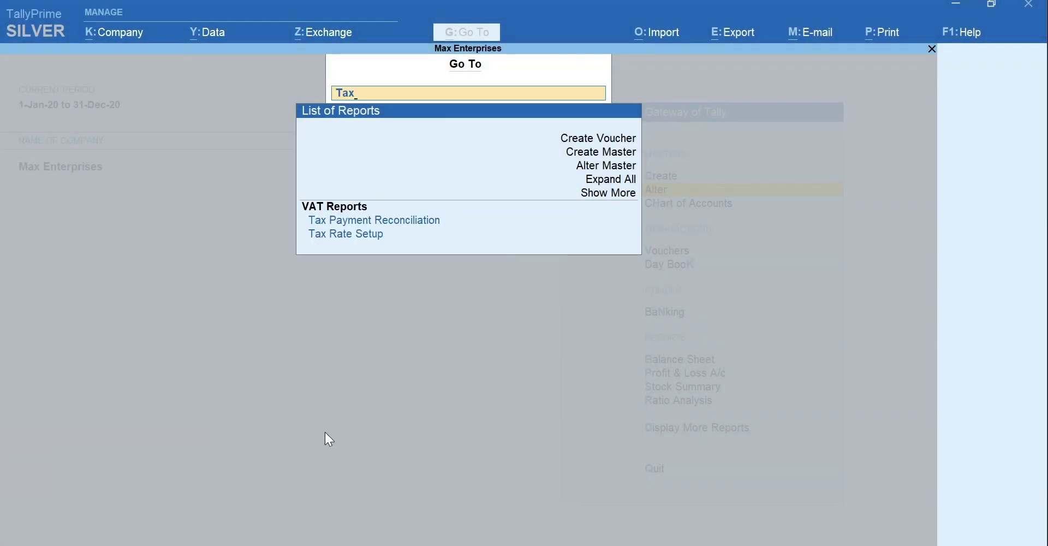
{"action": "key", "text": "Down"}
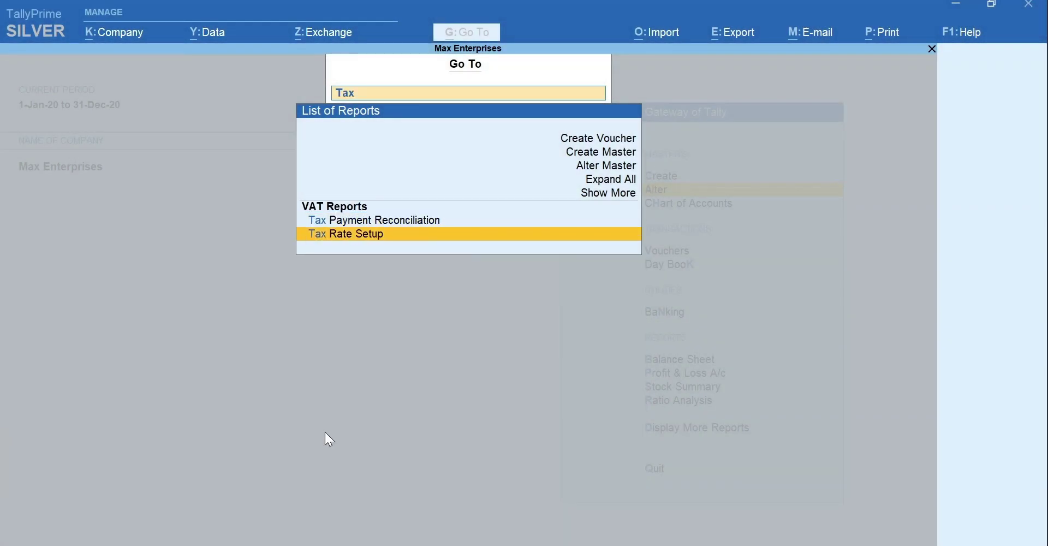
{"action": "key", "text": "Return"}
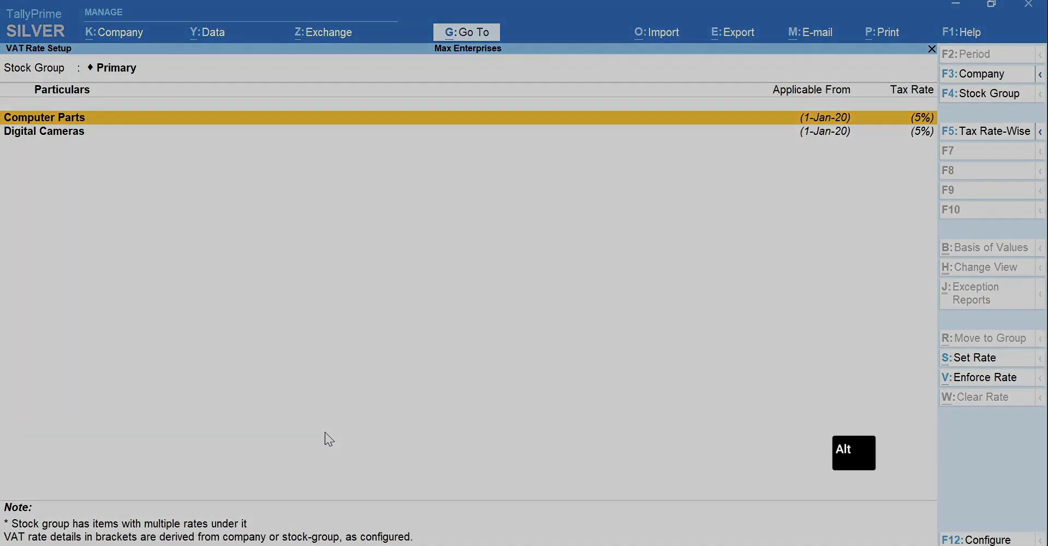
{"action": "key", "text": "alt+F5"}
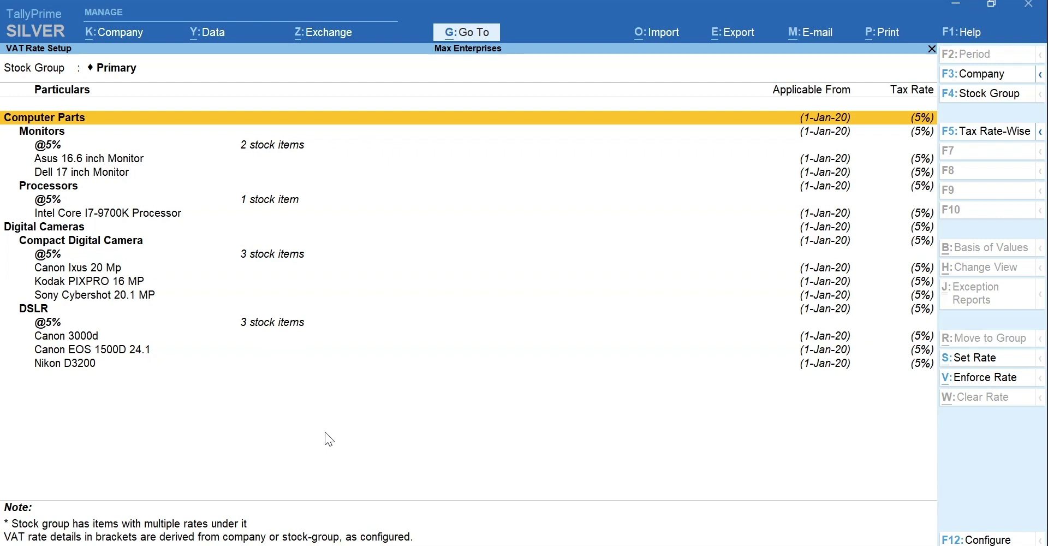
{"action": "key", "text": "space"}
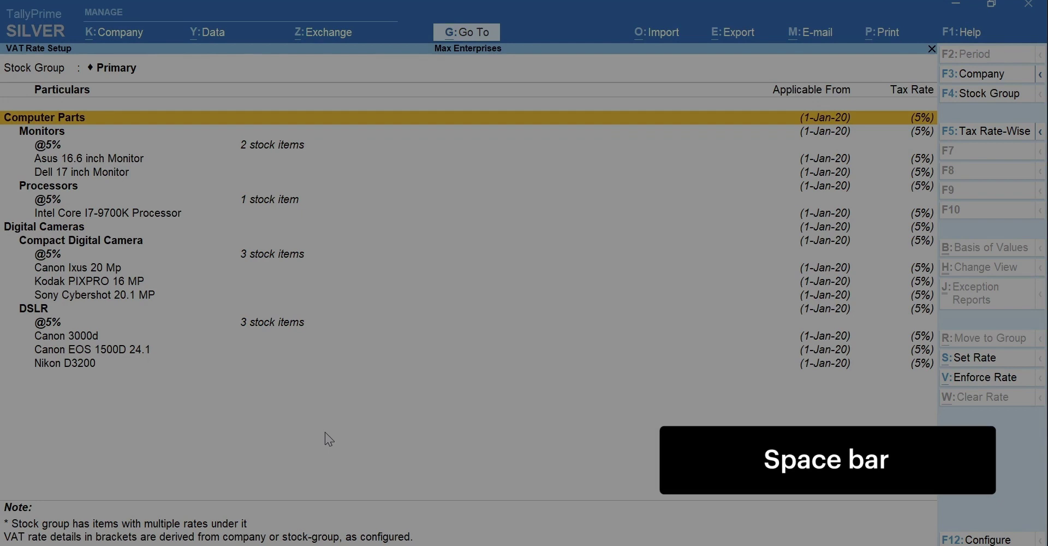
{"action": "key", "text": "Down"}
{"action": "key", "text": "Down"}
{"action": "key", "text": "Down"}
{"action": "key", "text": "Down"}
{"action": "key", "text": "Down"}
{"action": "key", "text": "Down"}
{"action": "key", "text": "Down"}
{"action": "key", "text": "Down"}
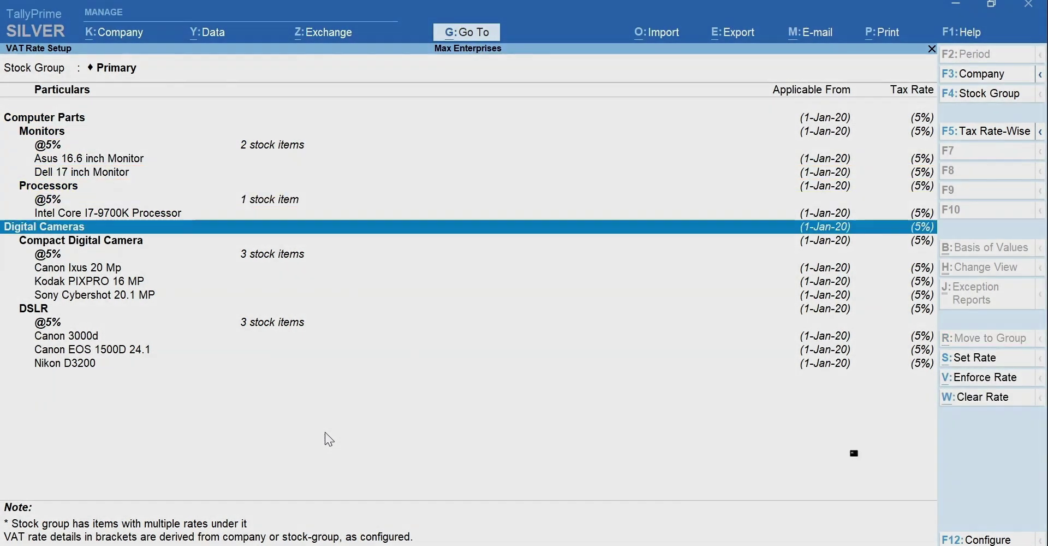
{"action": "key", "text": "alt+s"}
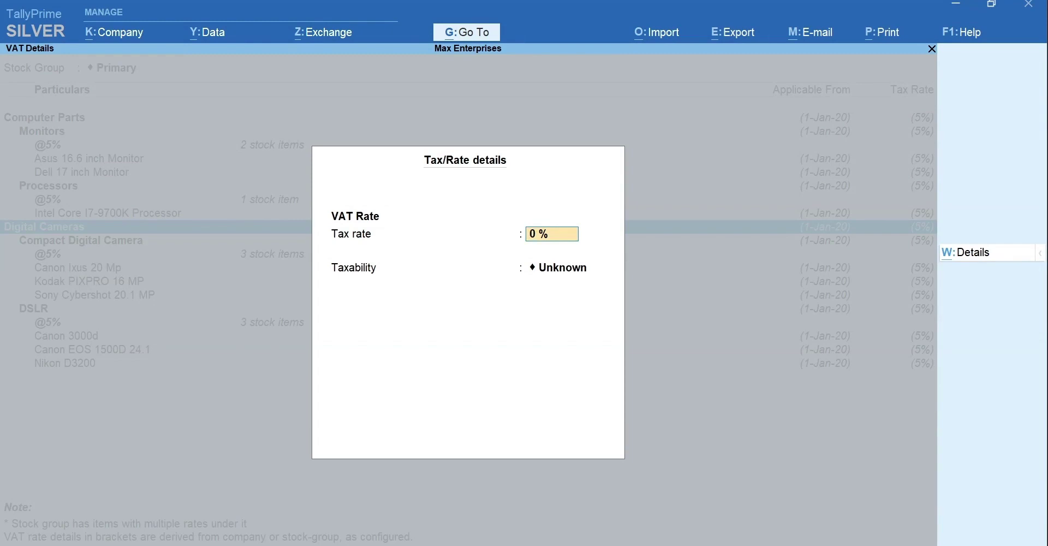
{"action": "key", "text": "Return"}
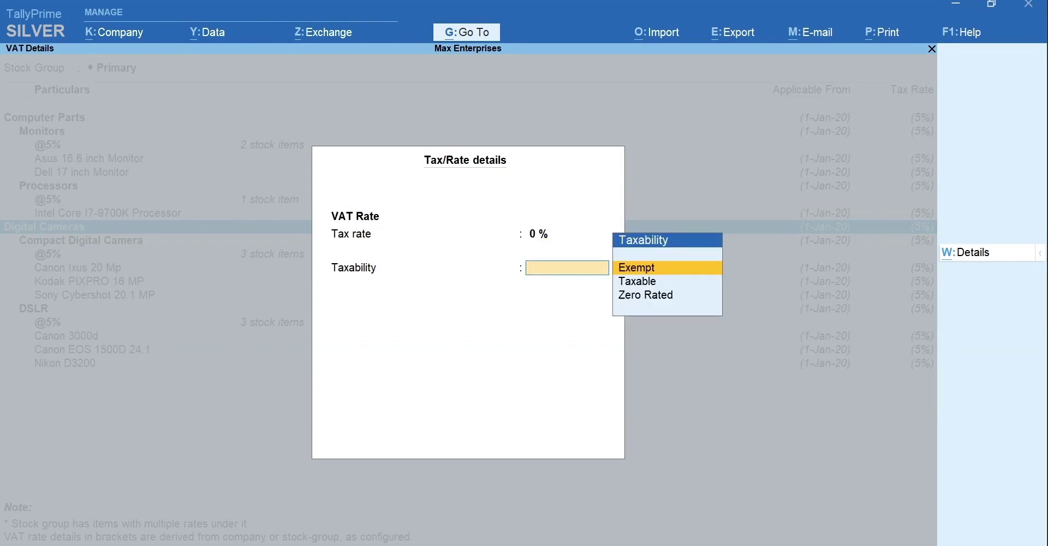
{"action": "key", "text": "Escape"}
{"action": "key", "text": "Escape"}
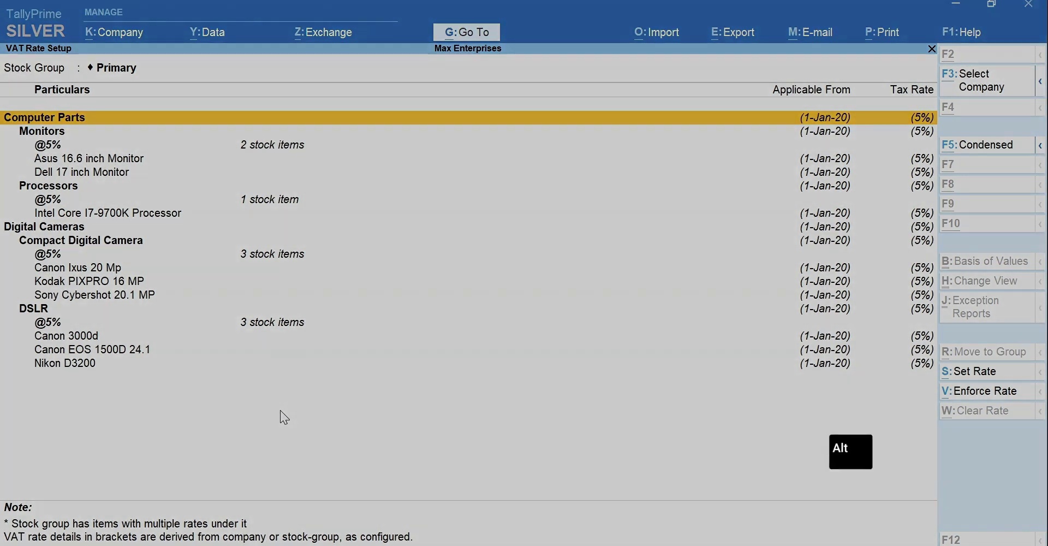
In Update Party TRN for All Items, set the parties to Regular registration and enter their TRNs
{"action": "key", "text": "alt+g"}
{"action": "type", "text": "TRN"}
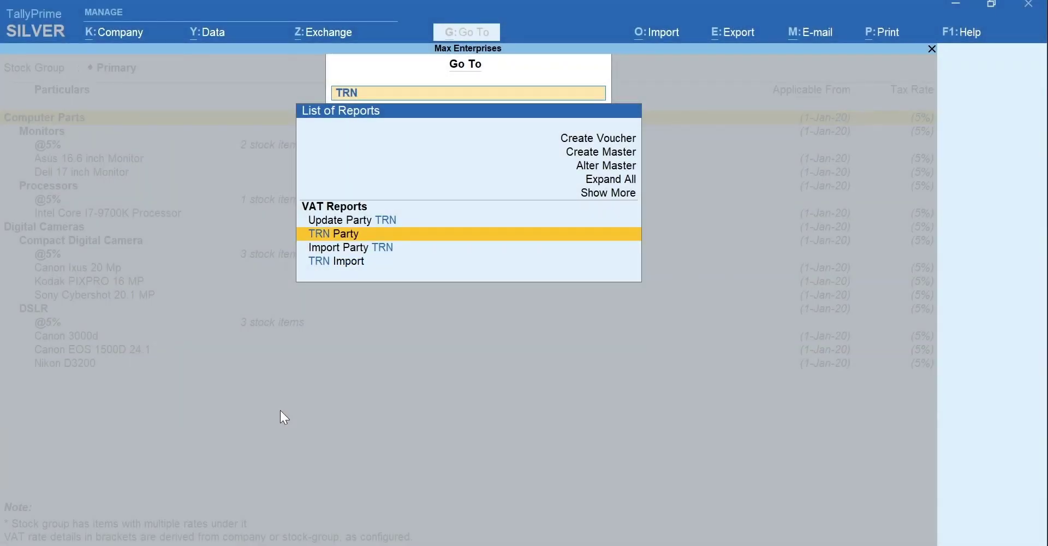
{"action": "key", "text": "Up"}
{"action": "key", "text": "Return"}
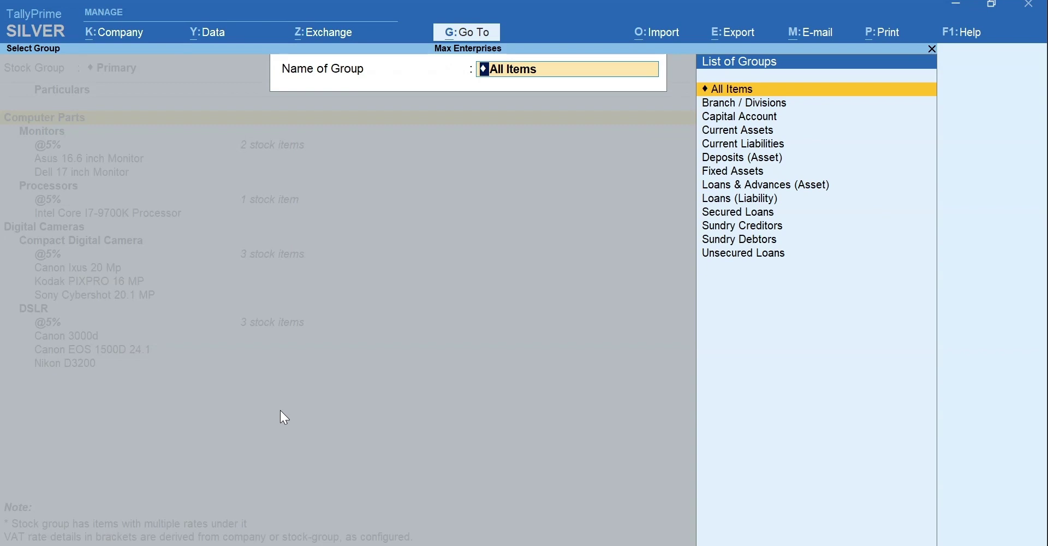
{"action": "key", "text": "Return"}
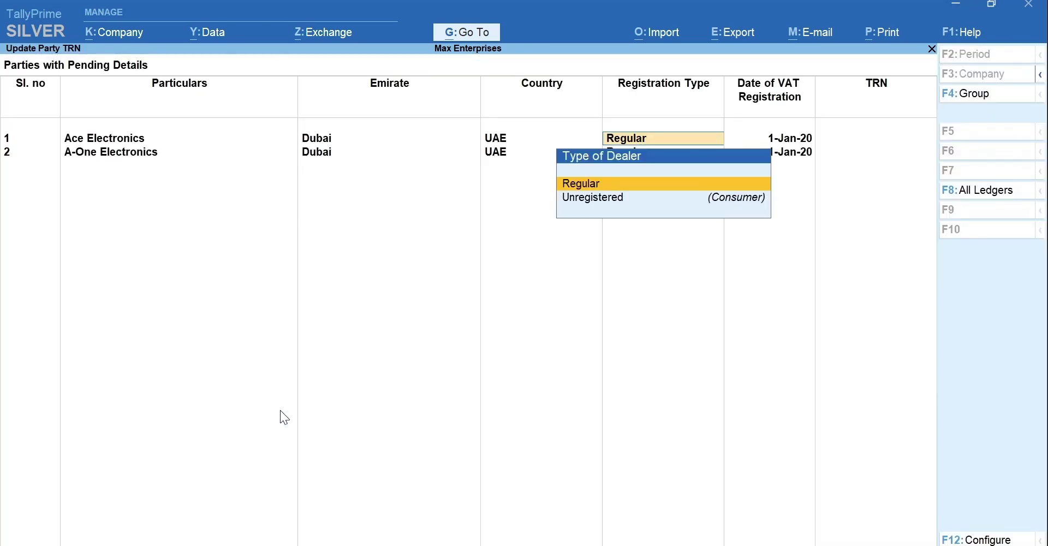
{"action": "key", "text": "Return"}
{"action": "key", "text": "Return"}
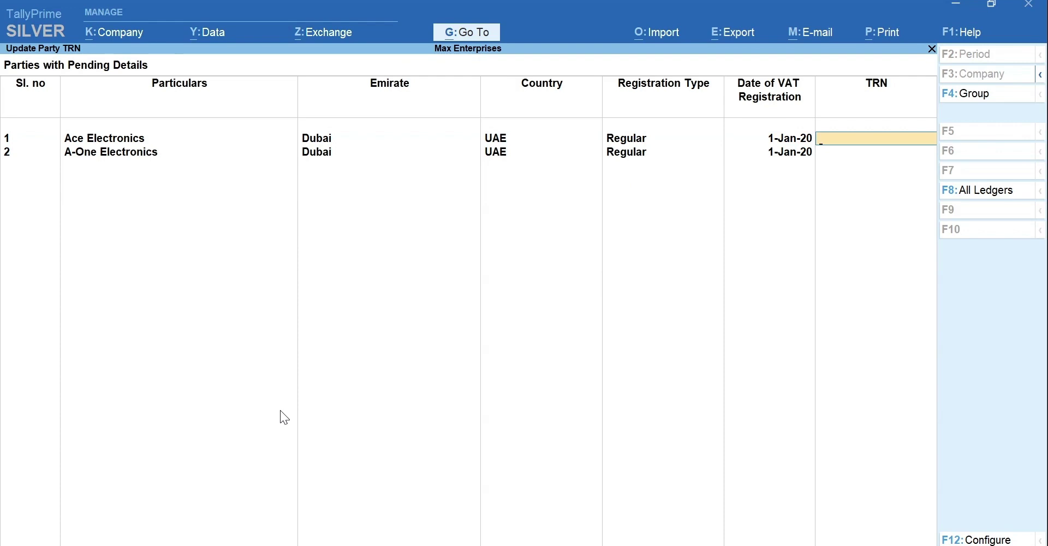
{"action": "type", "text": "00221234567890"}
{"action": "key", "text": "Return"}
{"action": "key", "text": "Return"}
{"action": "key", "text": "Return"}
{"action": "key", "text": "Escape"}
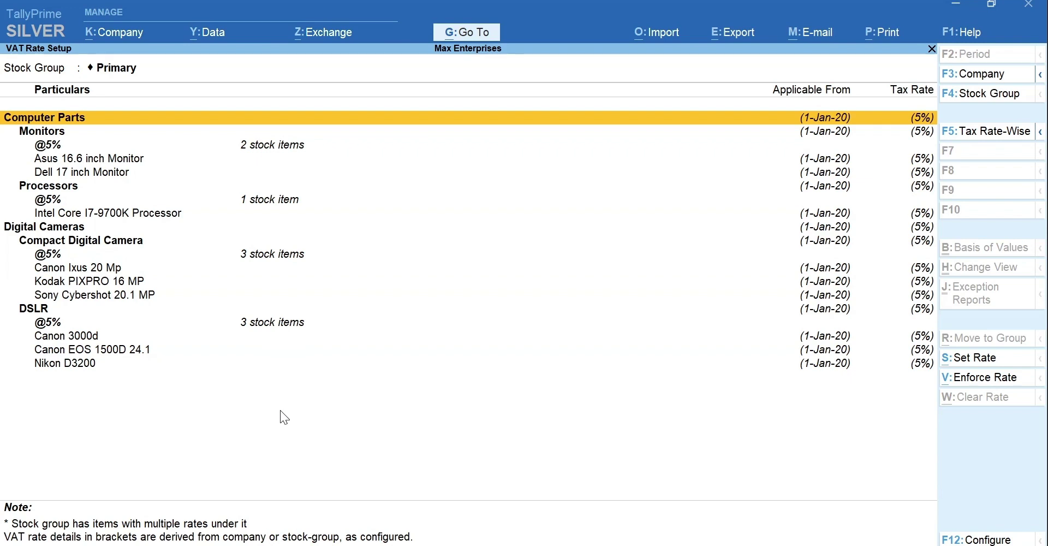
{"action": "key", "text": "alt+g"}
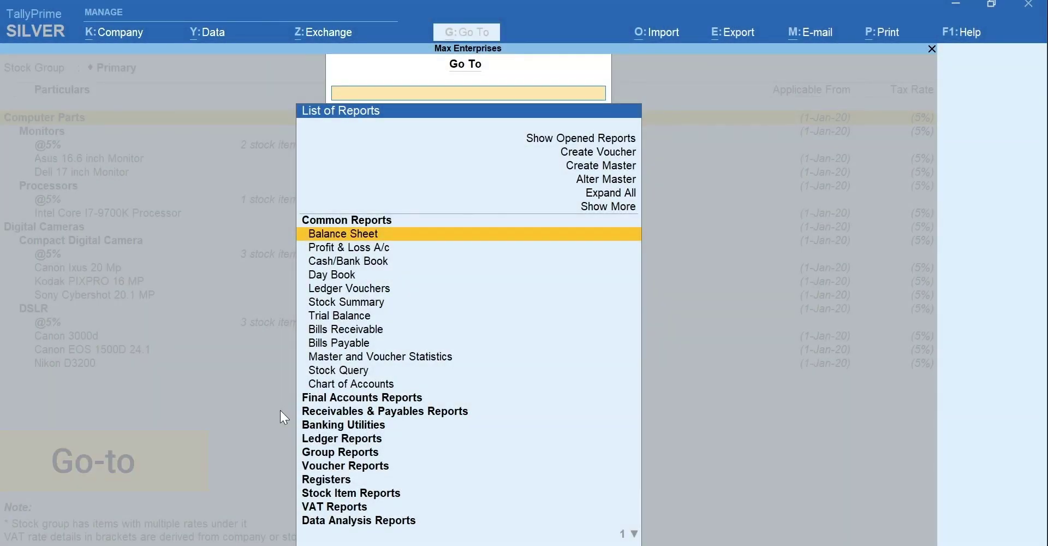
{"action": "type", "text": "Impo"}
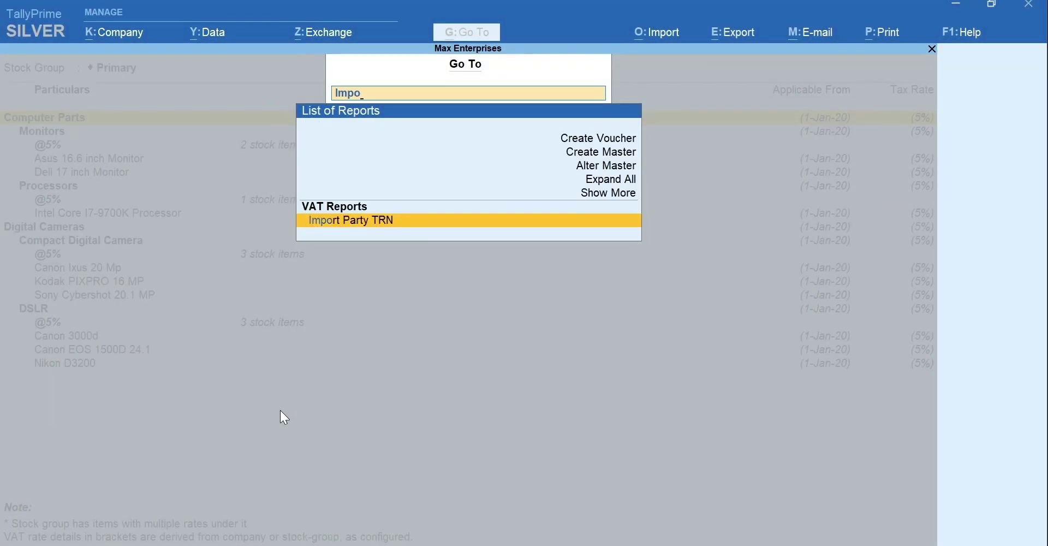
{"action": "key", "text": "Return"}
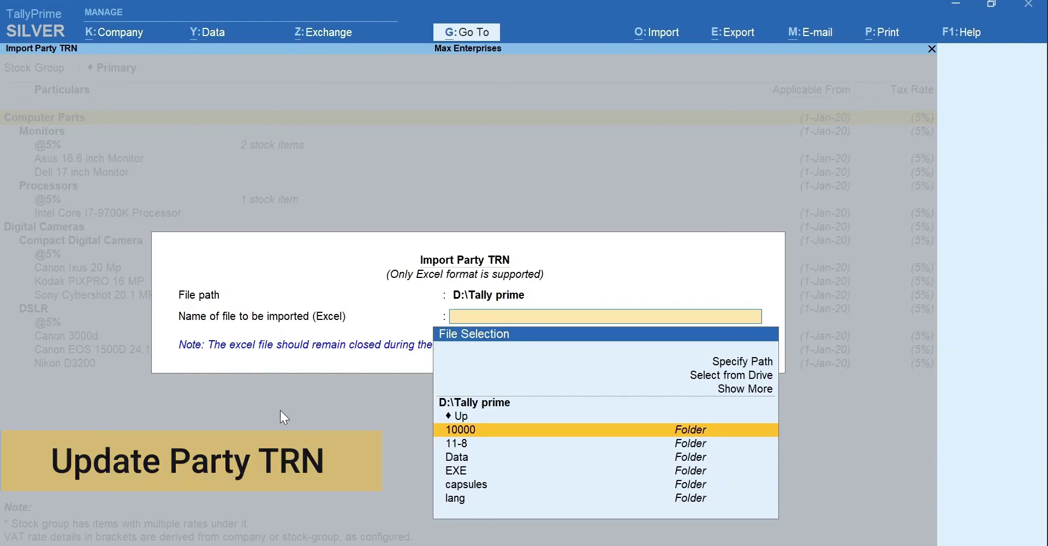
{"action": "key", "text": "Escape"}
{"action": "key", "text": "y"}
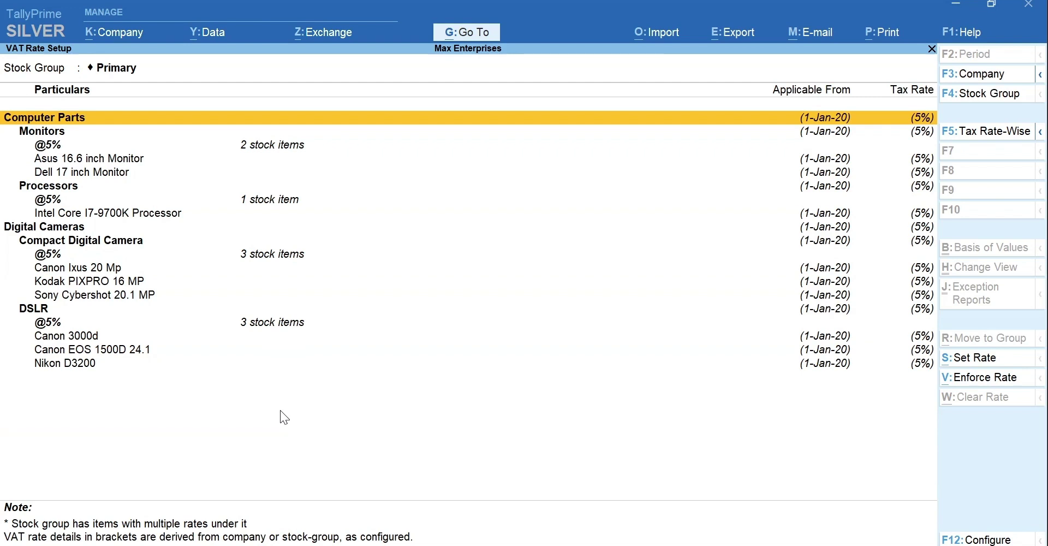
{"action": "key", "text": "alt+g"}
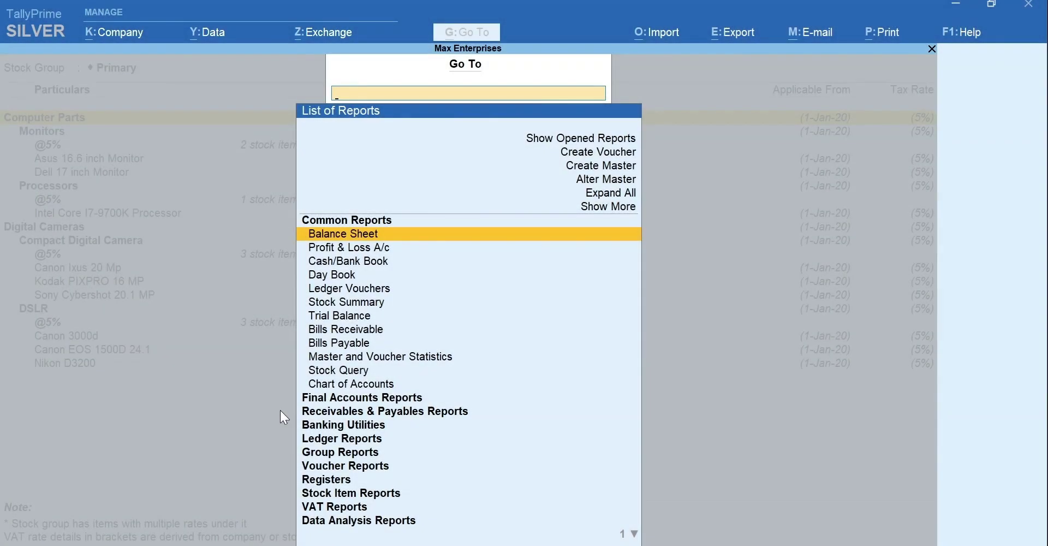
Create and save a ledger named 'VAT' under Duties & Taxes with type of duty VAT
{"action": "key", "text": "Up"}
{"action": "key", "text": "Up"}
{"action": "key", "text": "Up"}
{"action": "key", "text": "Up"}
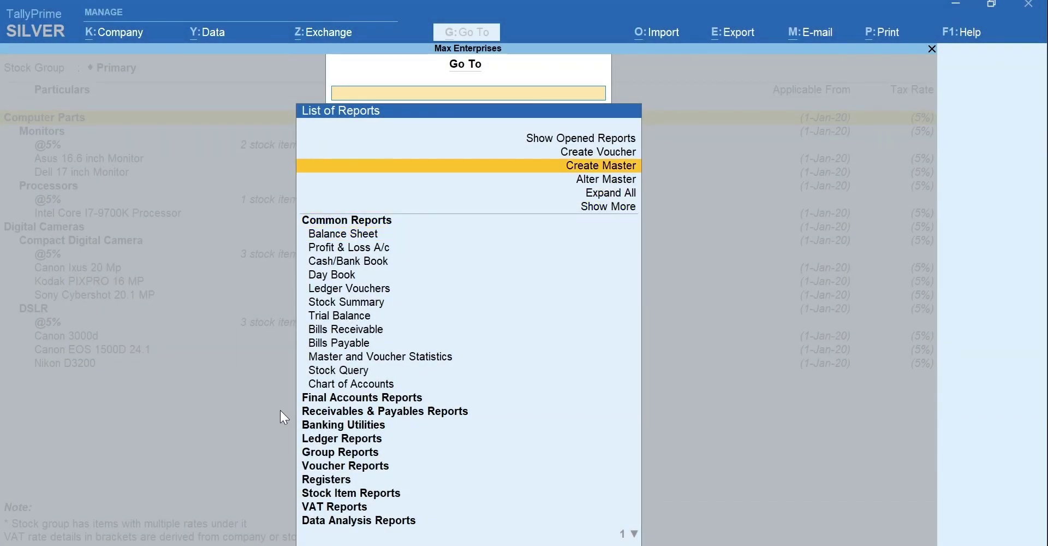
{"action": "key", "text": "Return"}
{"action": "key", "text": "Down"}
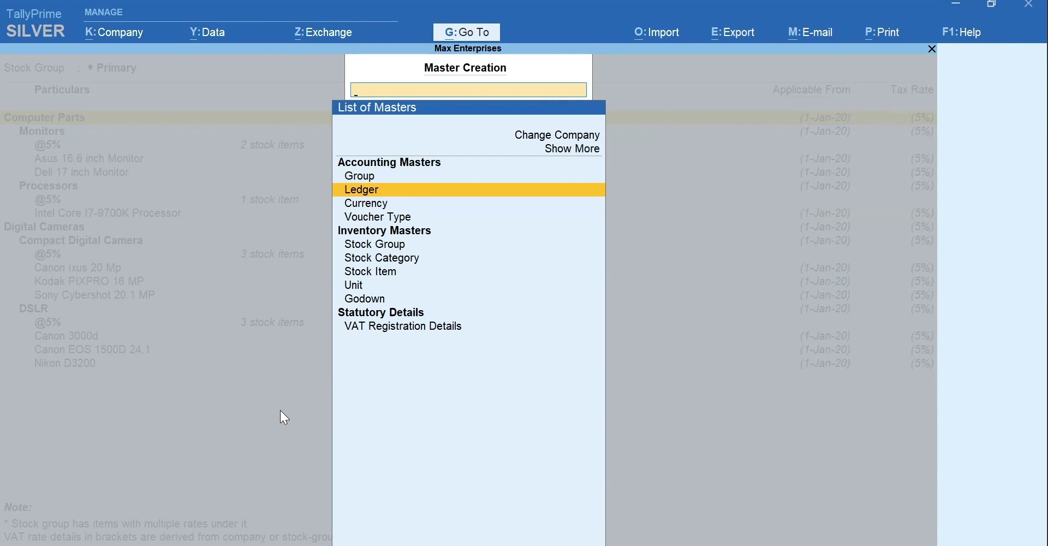
{"action": "key", "text": "Return"}
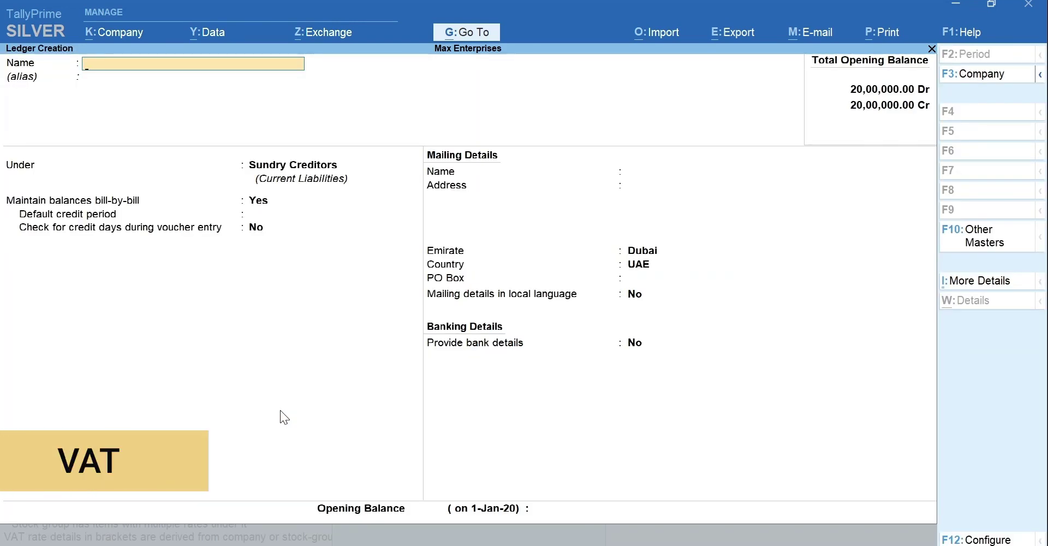
{"action": "type", "text": "VAT"}
{"action": "key", "text": "Return"}
{"action": "key", "text": "Return"}
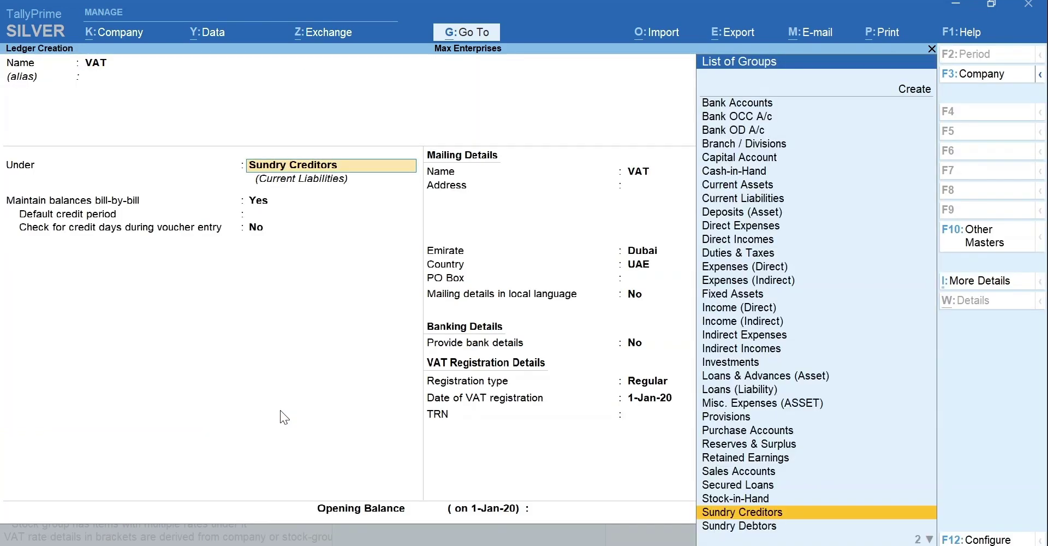
{"action": "type", "text": "Du"}
{"action": "key", "text": "Return"}
{"action": "key", "text": "Down"}
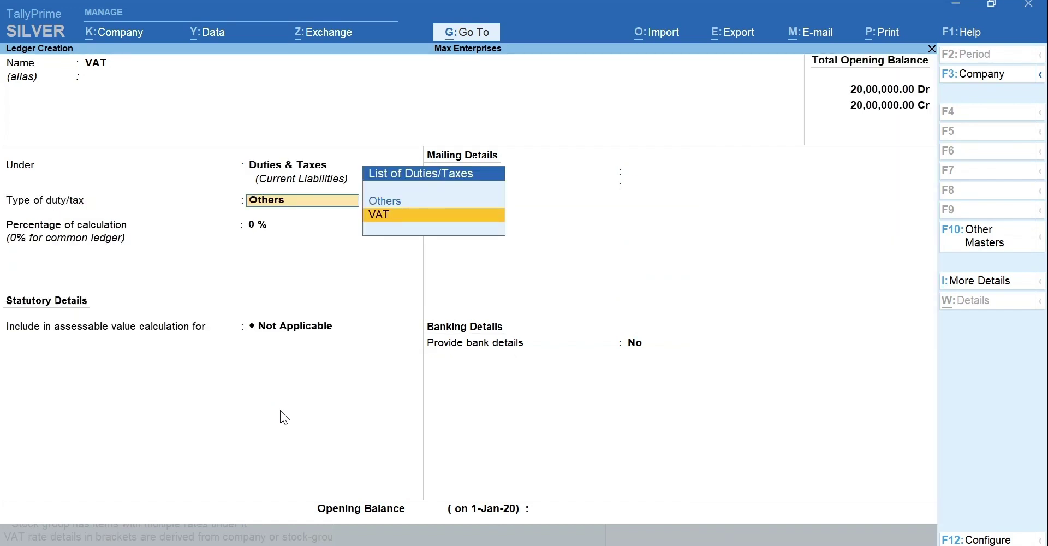
{"action": "key", "text": "Return"}
{"action": "key", "text": "ctrl+a"}
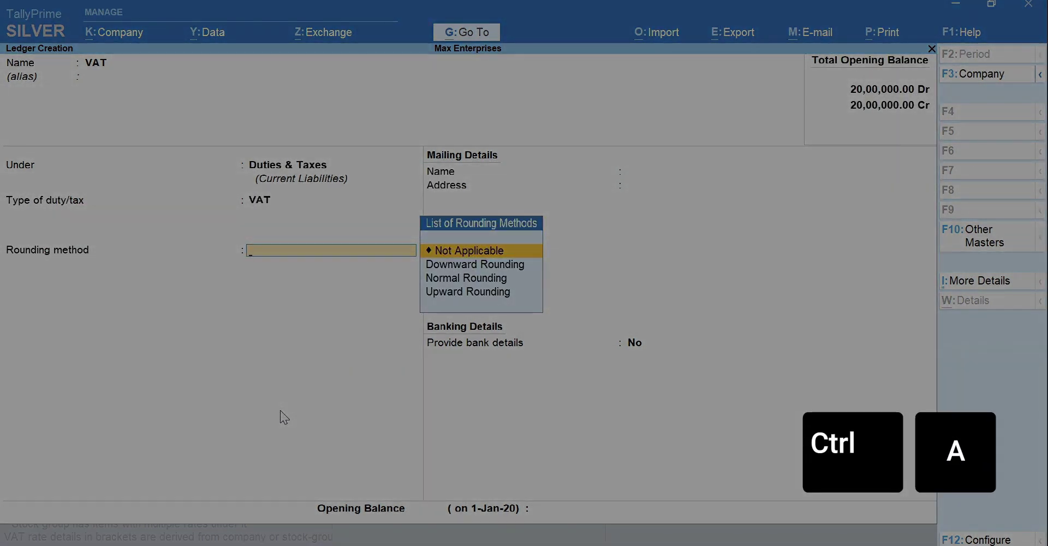